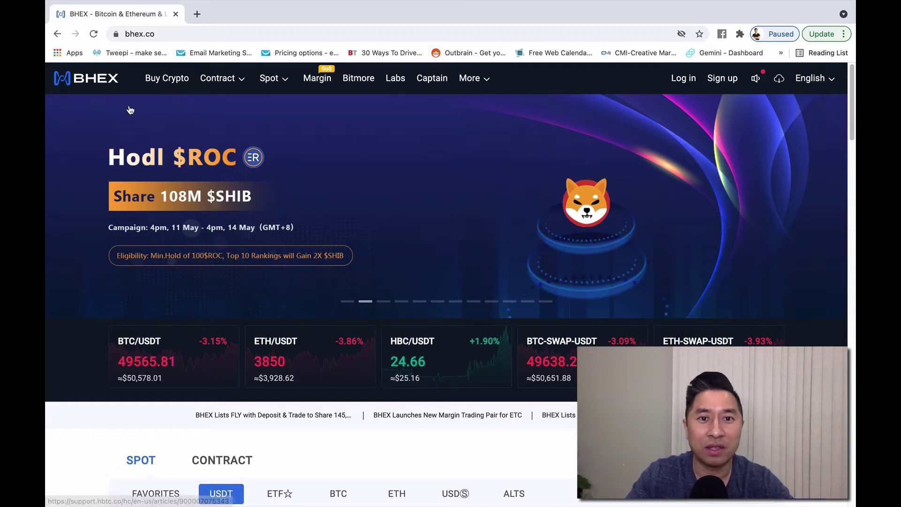
Open a BHEX page in a new background tab beside the homepage
super+click(512, 145)
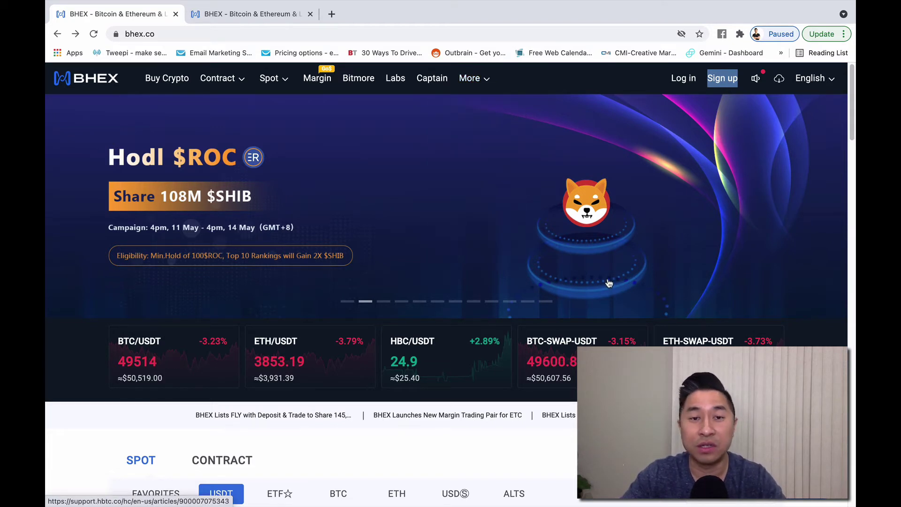
Open the BHEX sign-up form, choose e-mail registration, and start the invitation code field
click(732, 85)
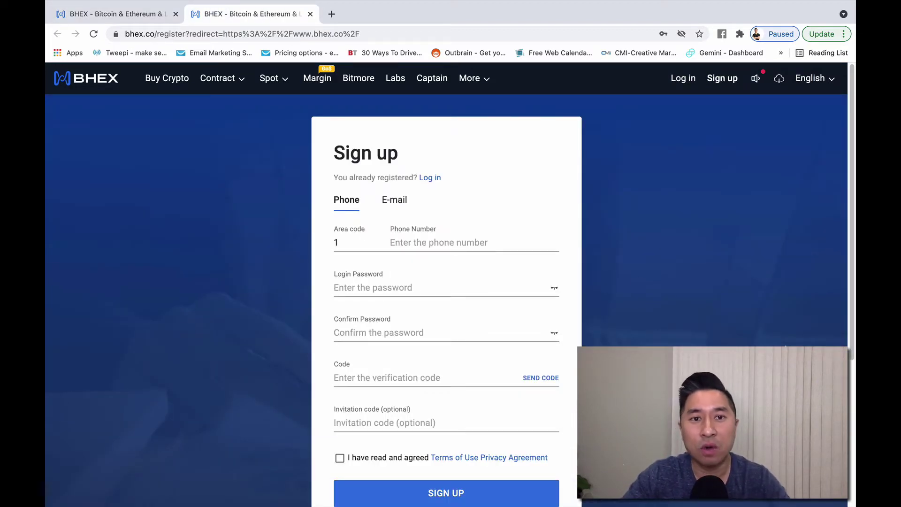
click(396, 207)
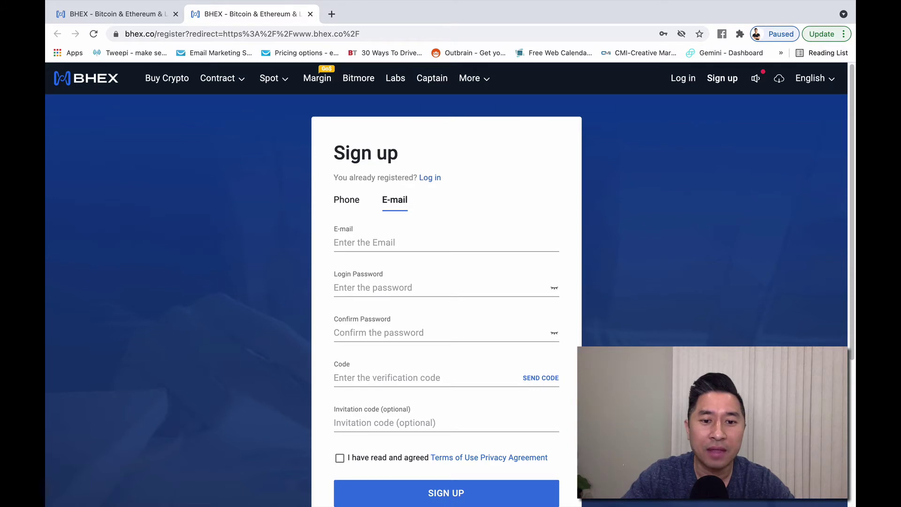
scroll(566, 398, down, 1)
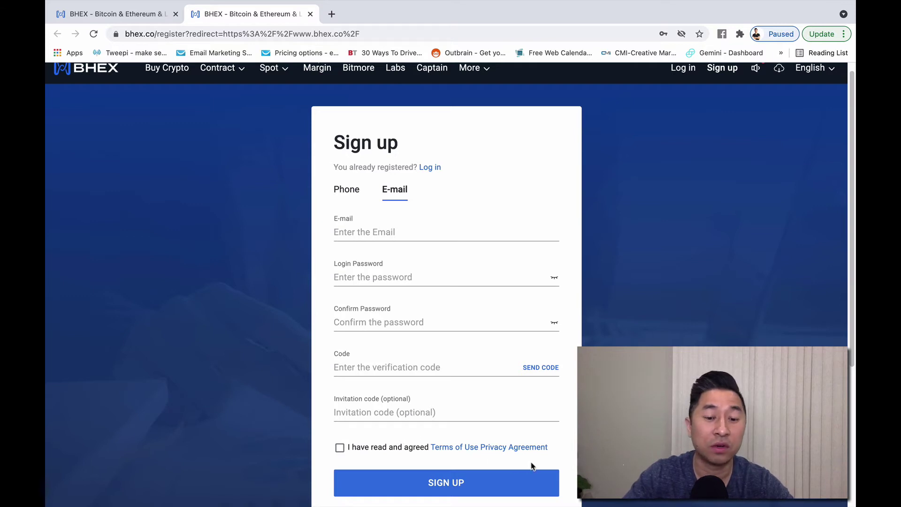
click(477, 412)
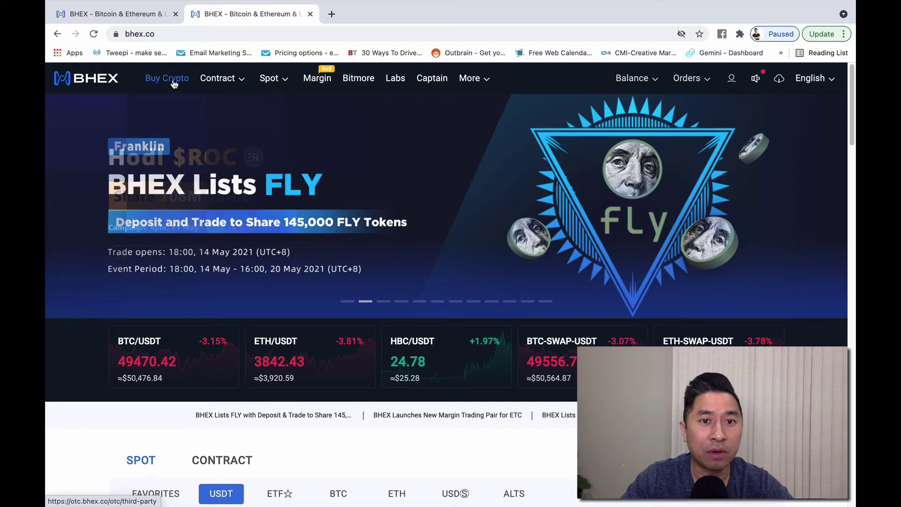
On the Buy Crypto page, switch the currency to receive from BTC to USDT
click(168, 78)
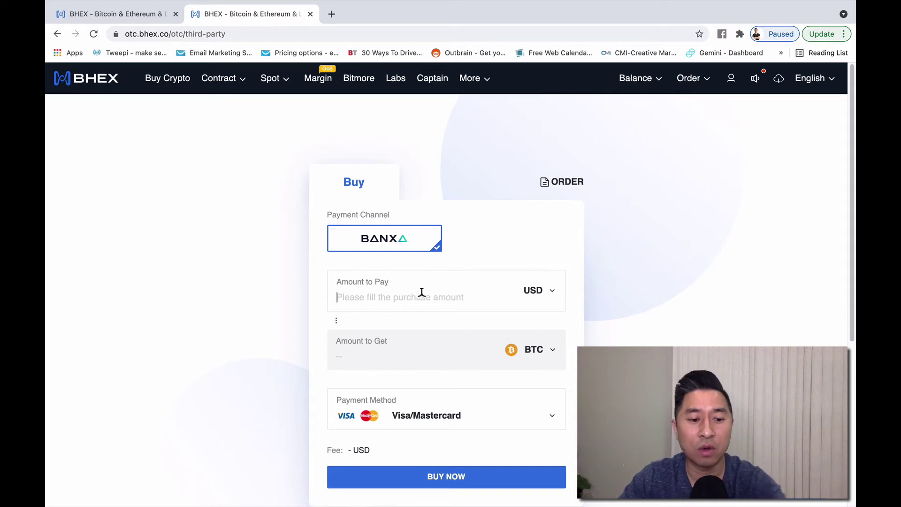
text(1000)
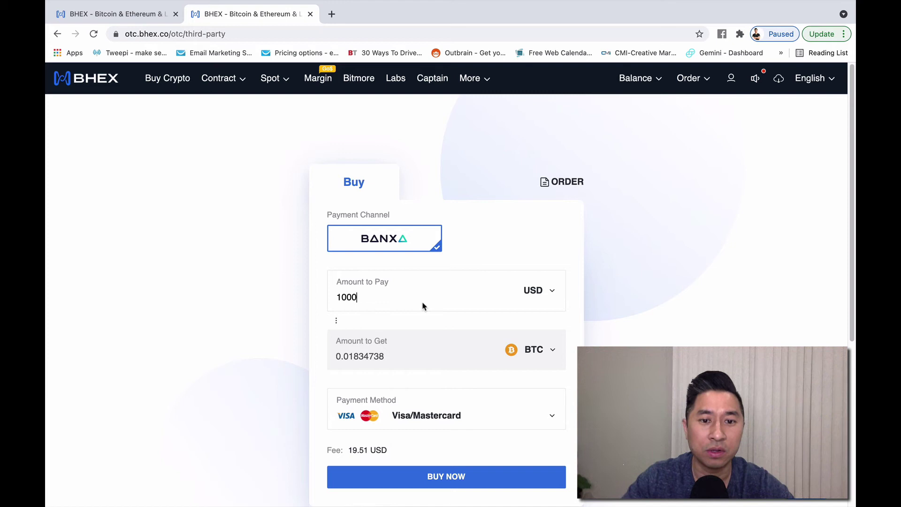
click(546, 356)
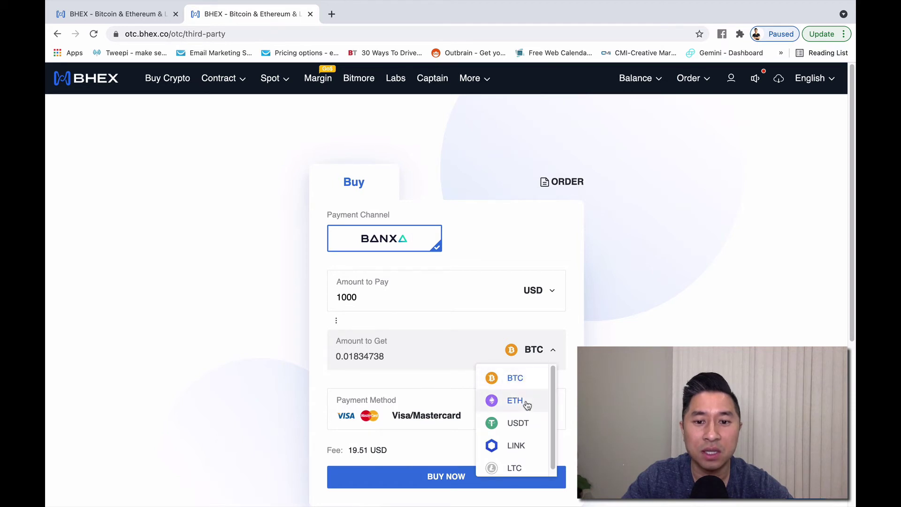
scroll(545, 426, down, 1)
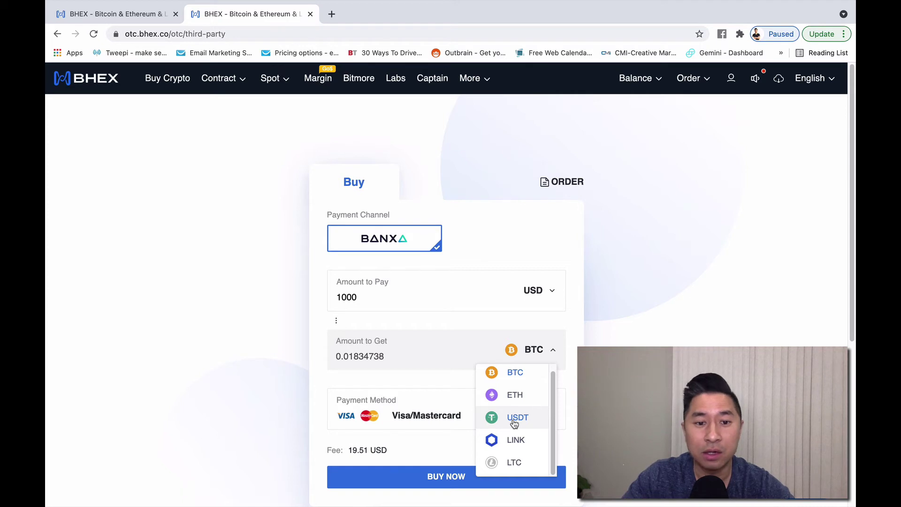
click(515, 421)
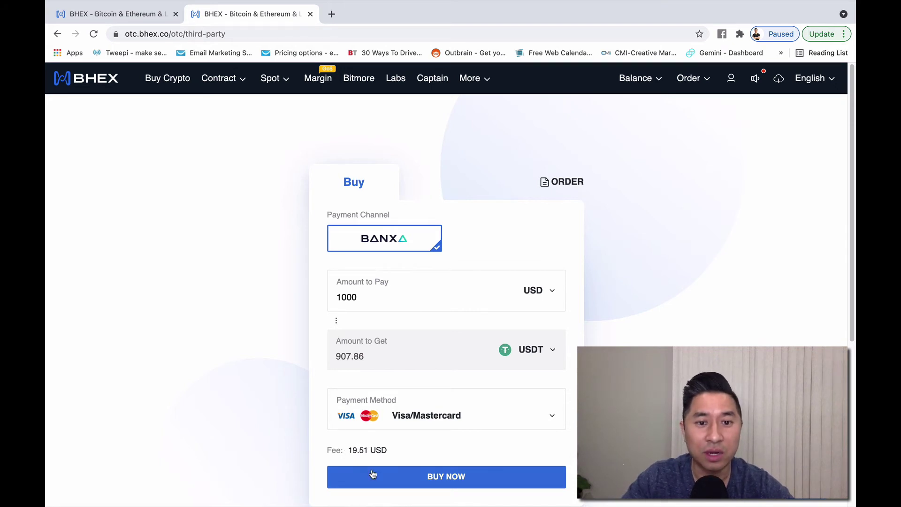
Pay the 1000 USD by Visa/Mastercard and submit the order for confirmation
click(507, 417)
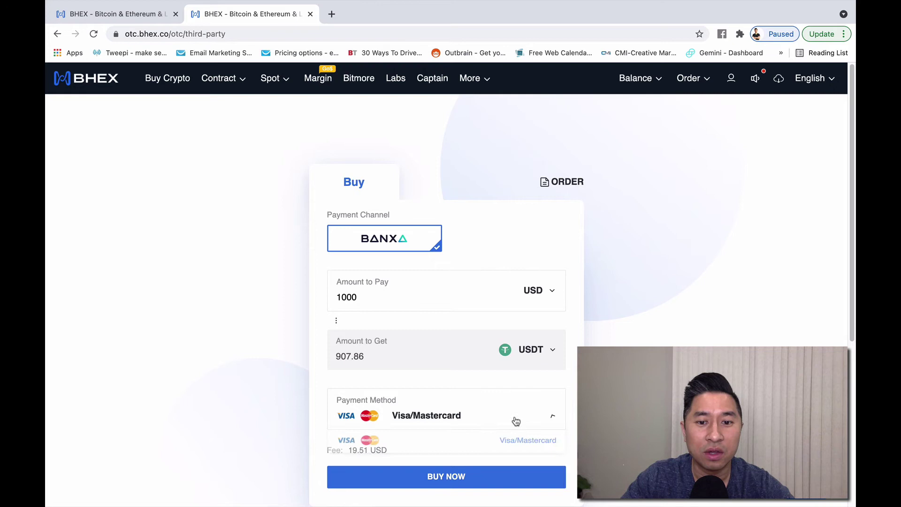
click(517, 444)
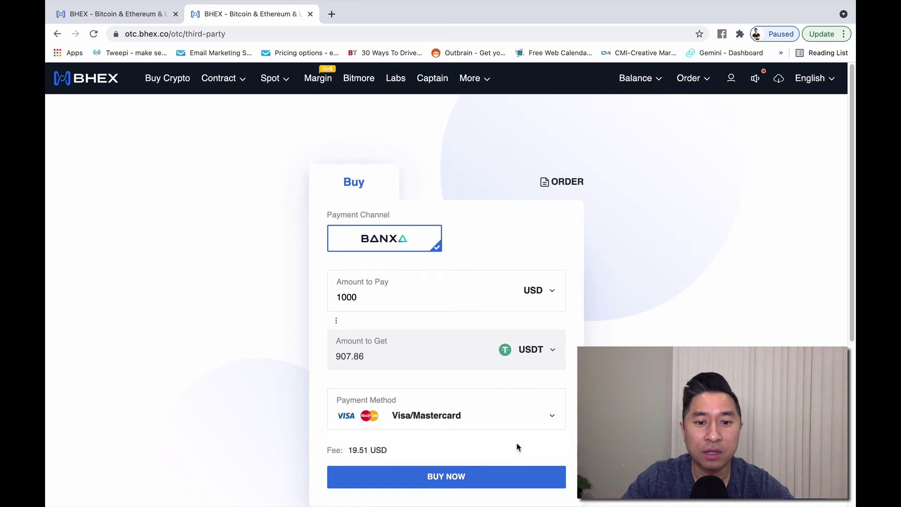
click(427, 480)
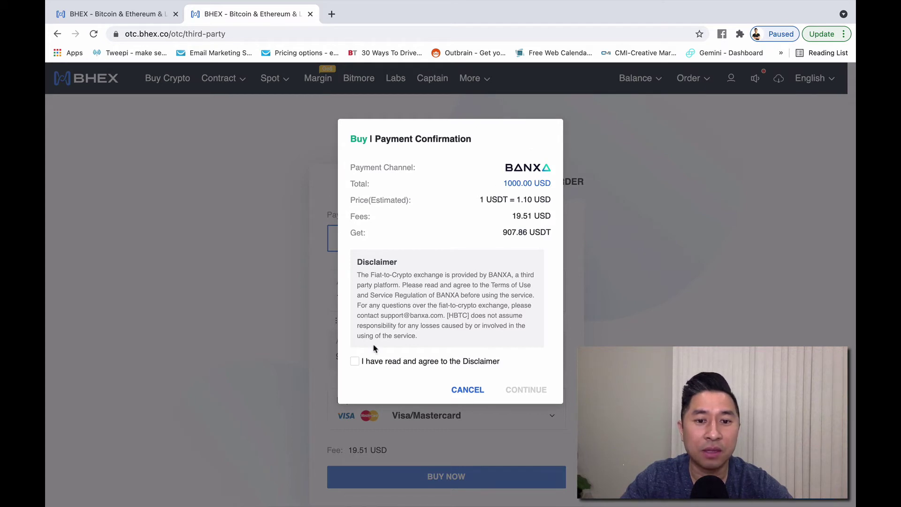
Agree to the Banxa disclaimer and continue the 1000 USD USDT order
click(364, 365)
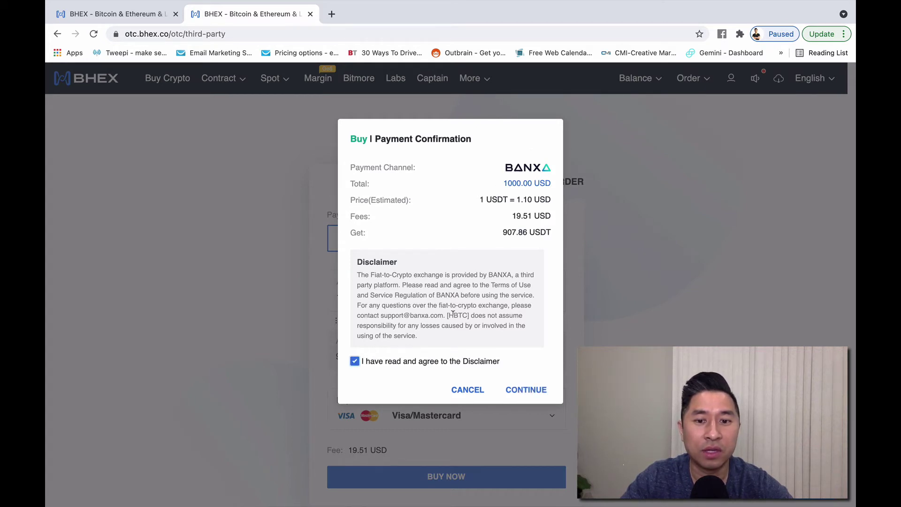
click(524, 389)
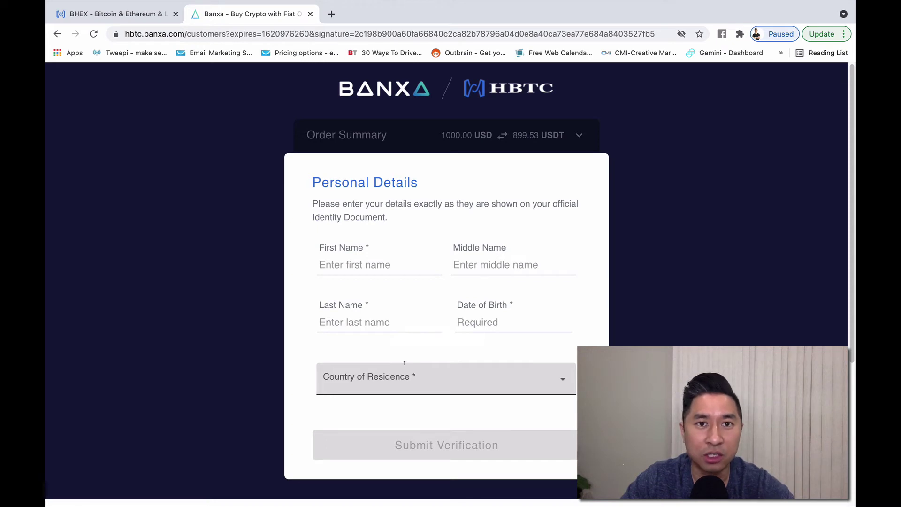
scroll(554, 367, down, 10)
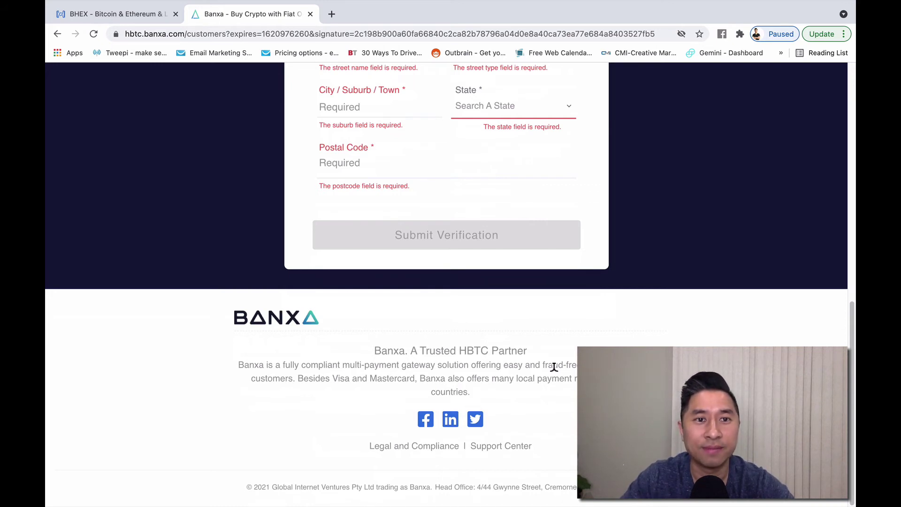
Close the Banxa Personal Details tab to return to BHEX's BTC/USDT spot page
key(ctrl+w)
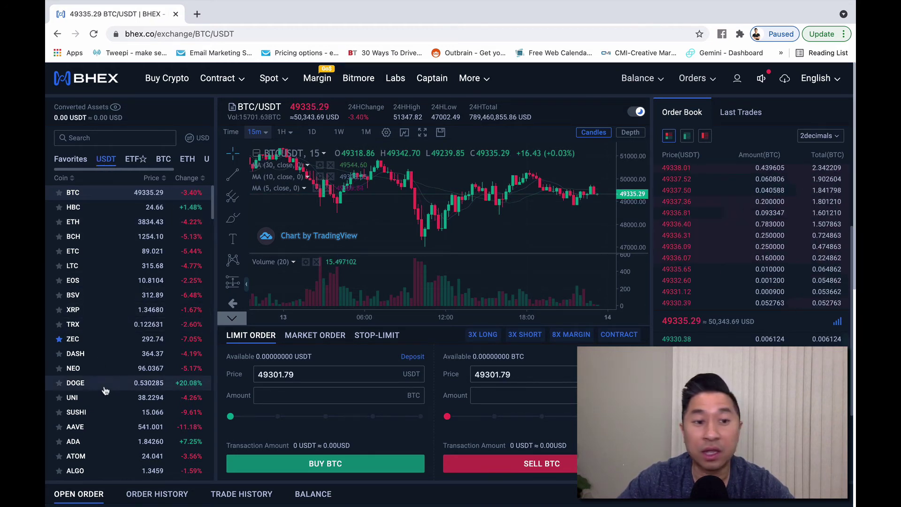
scroll(105, 391, down, 1)
scroll(105, 388, down, 2)
scroll(108, 385, down, 2)
scroll(111, 380, down, 1)
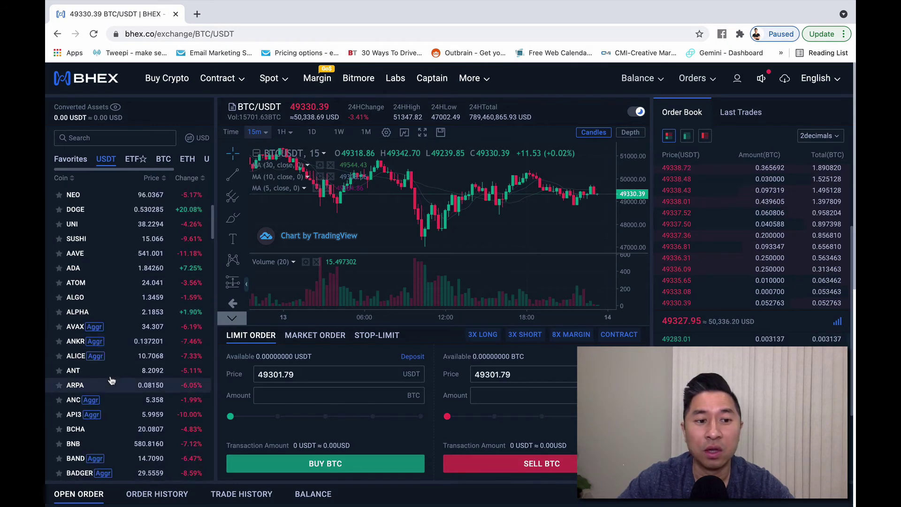
scroll(110, 380, down, 1)
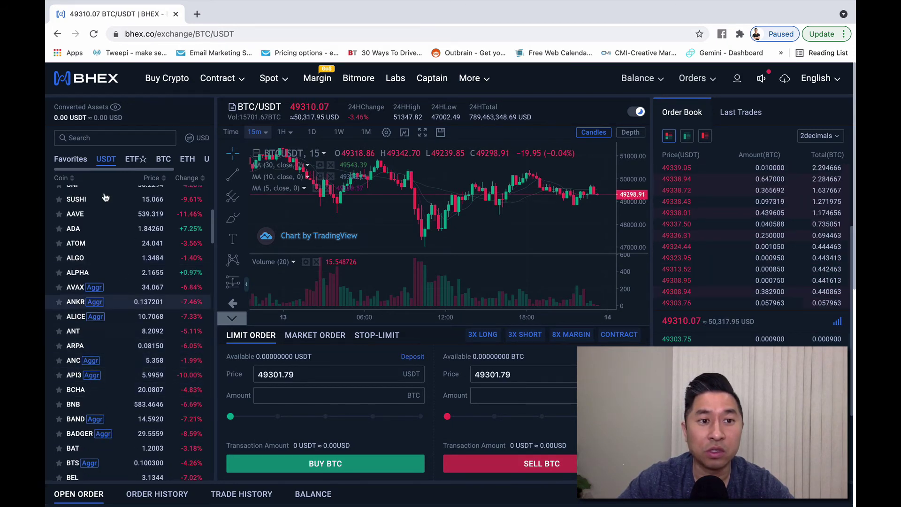
scroll(113, 317, down, 1)
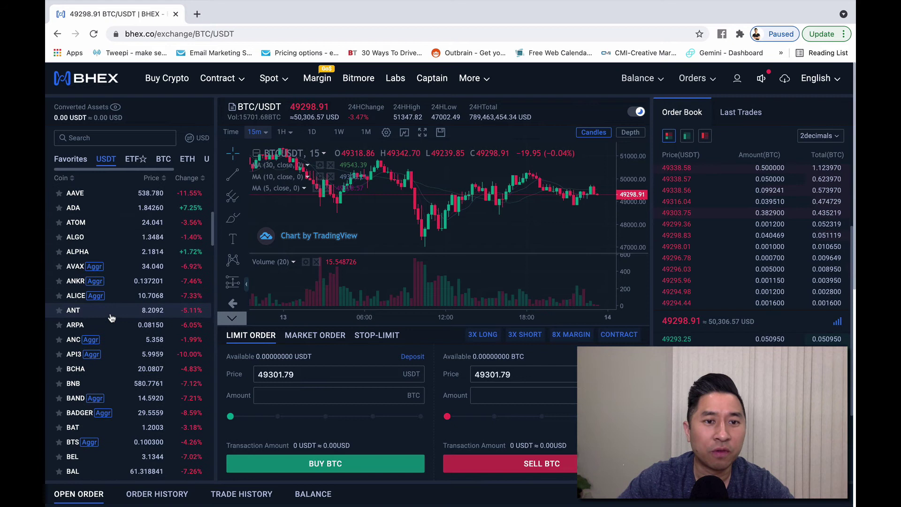
scroll(110, 317, up, 5)
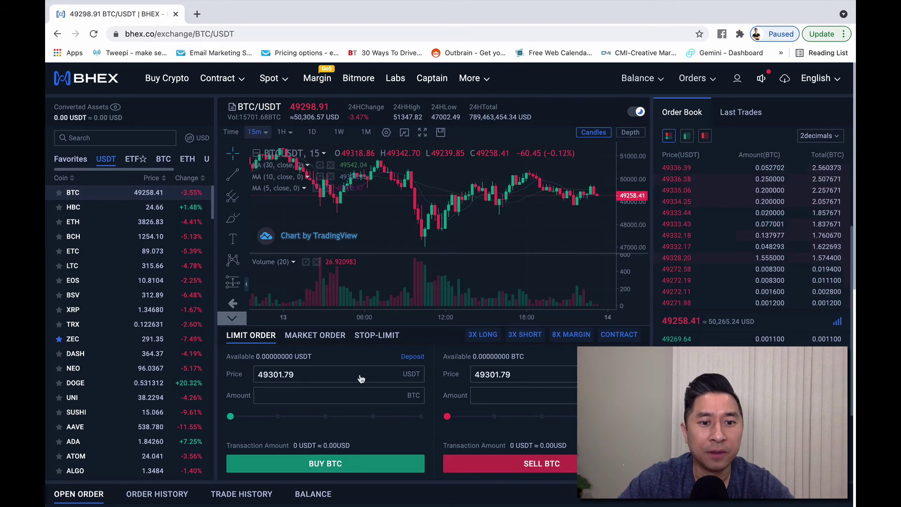
scroll(393, 349, down, 1)
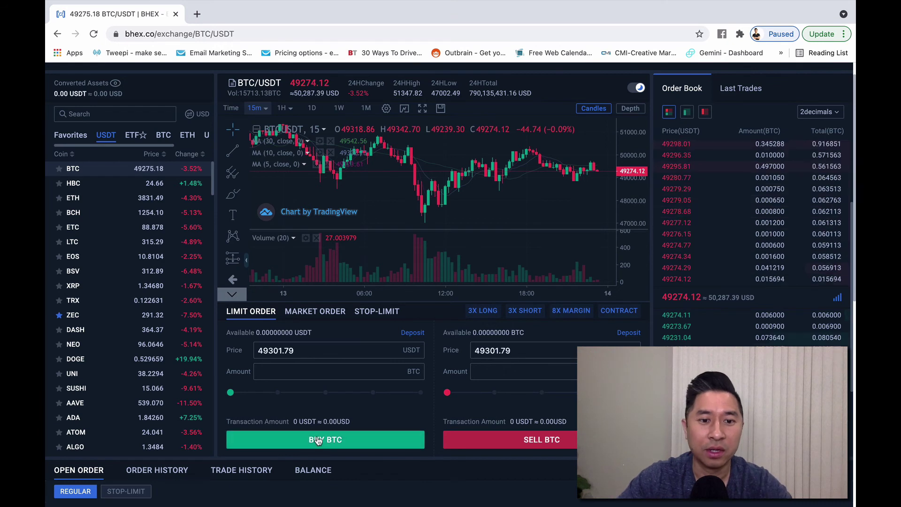
Switch the BTC/USDT order forms to Market Order
click(311, 312)
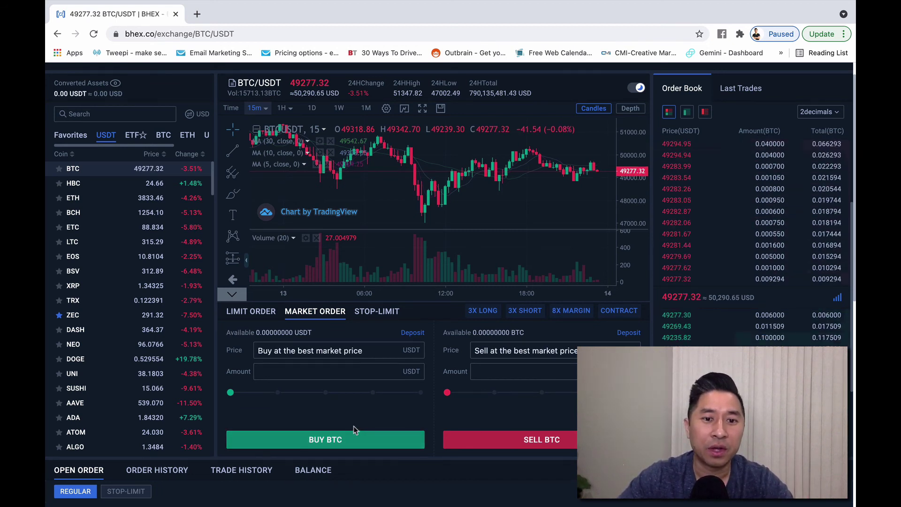
scroll(354, 430, up, 1)
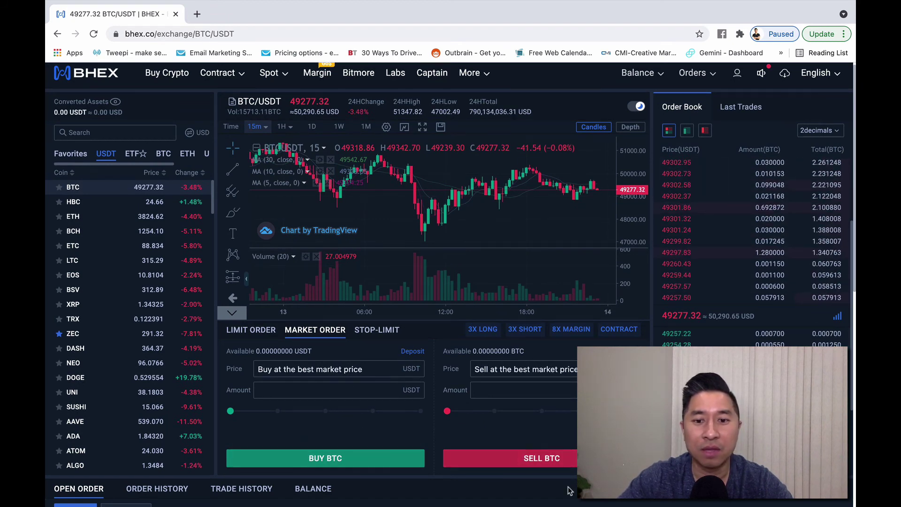
scroll(355, 377, down, 4)
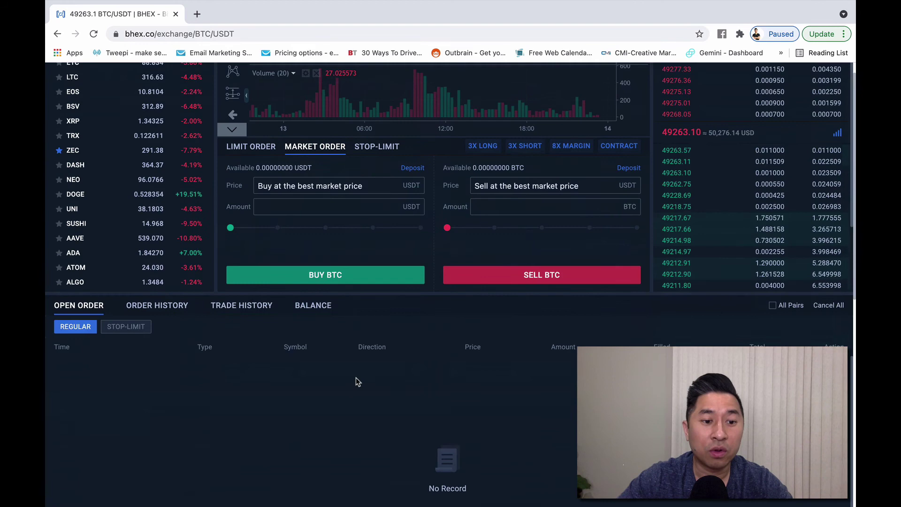
scroll(338, 372, down, 1)
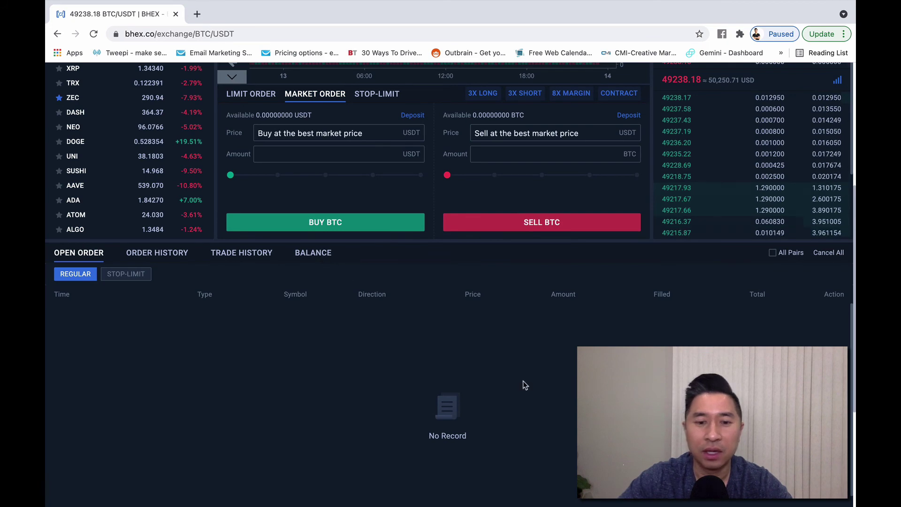
scroll(551, 85, up, 3)
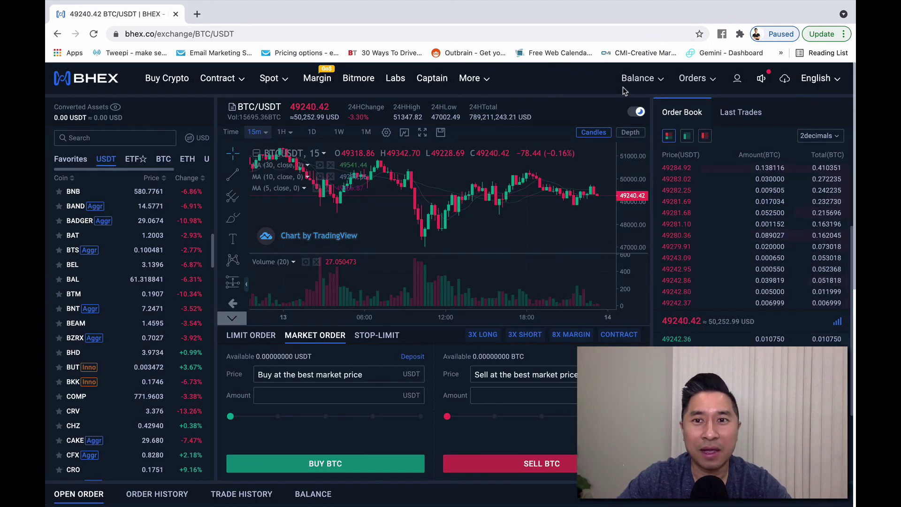
mouse_move(638, 78)
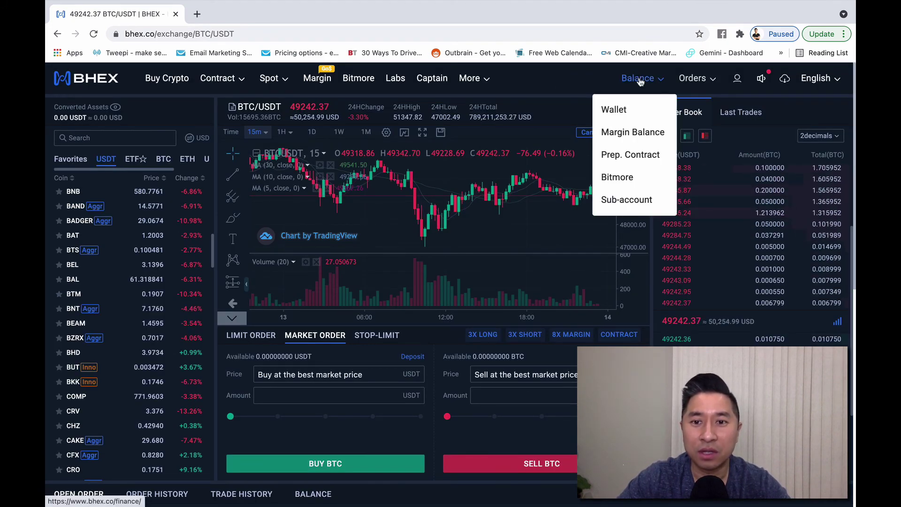
click(625, 111)
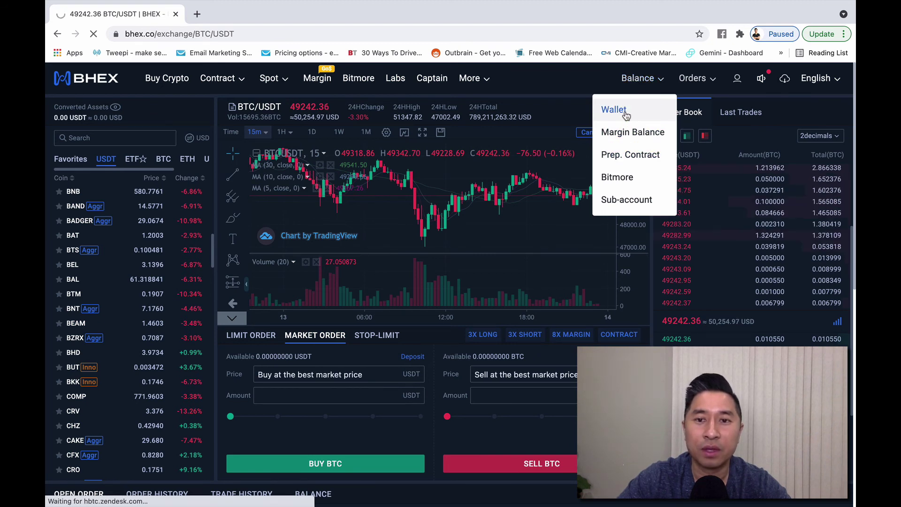